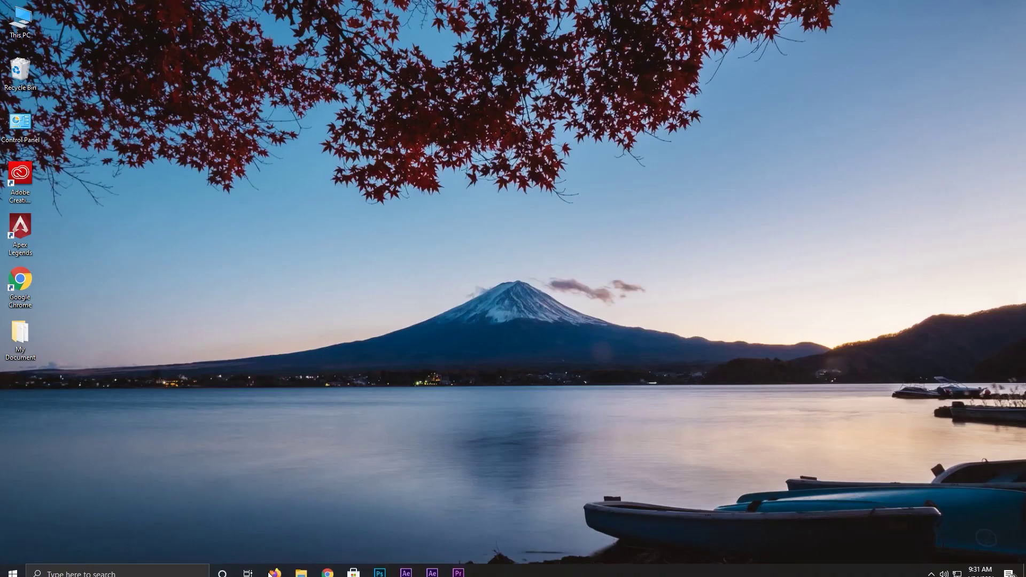
- Paste the gnirehtet GitHub repository link into Chrome's address bar and go to the page
left_click(327, 567)
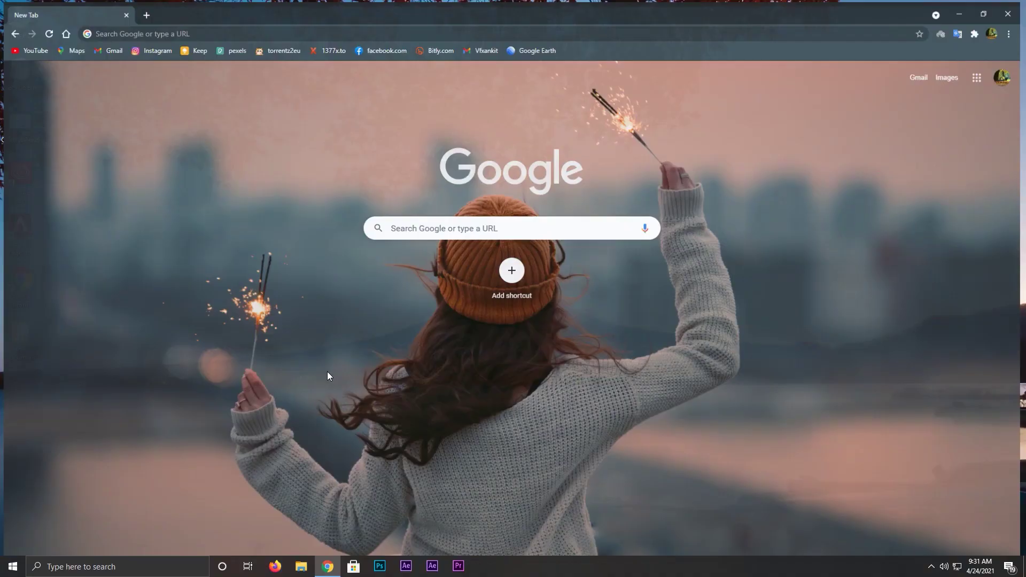
right_click(110, 29)
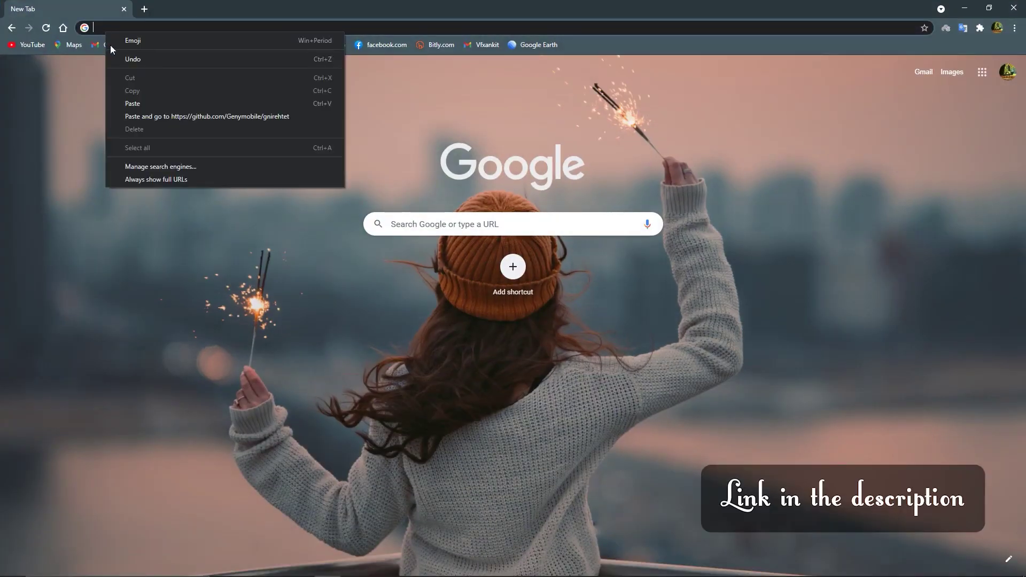
left_click(125, 102)
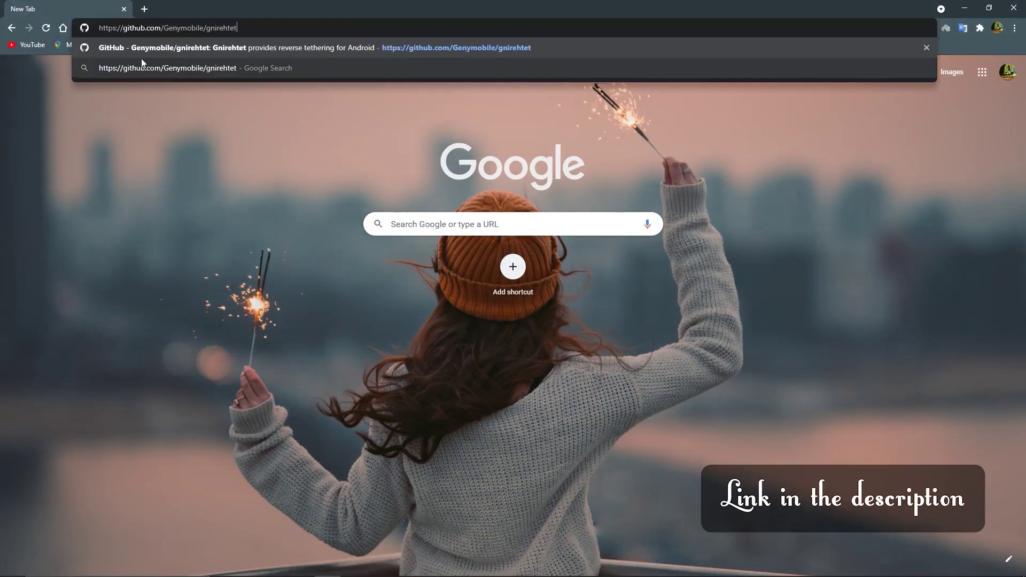
left_click(142, 50)
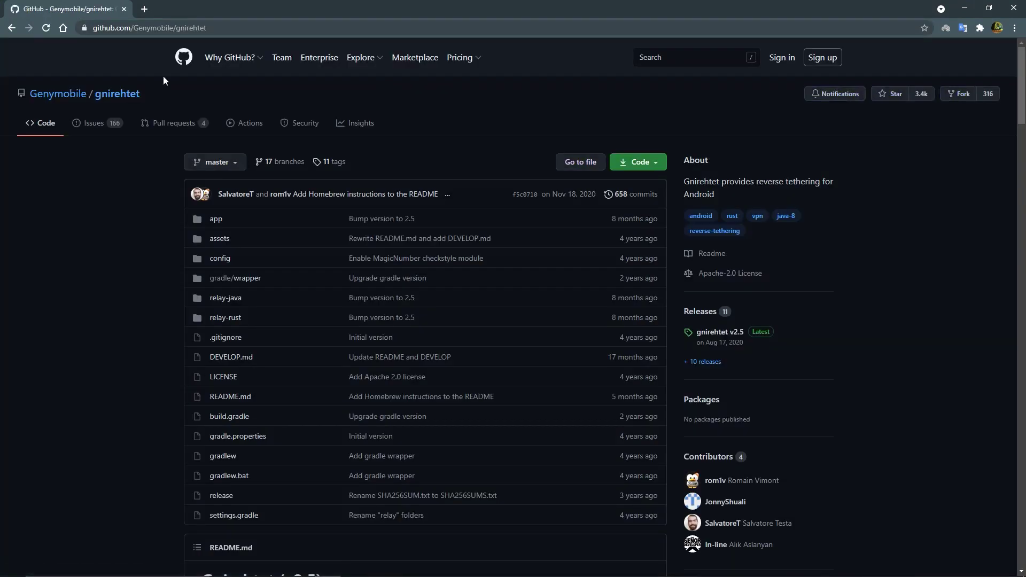
scroll(480, 369, "down", 3)
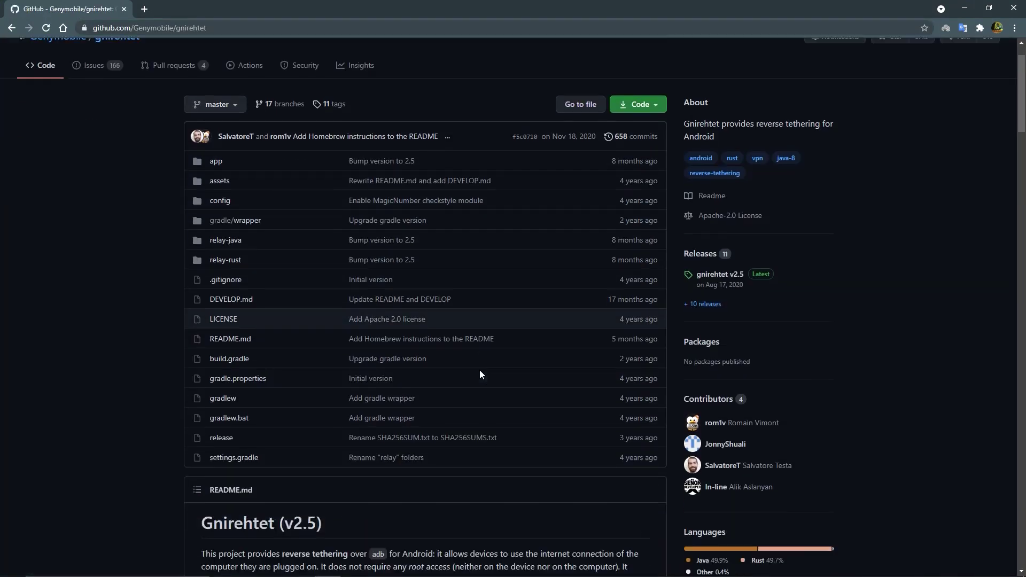
scroll(480, 370, "down", 3)
scroll(459, 378, "down", 3)
scroll(459, 378, "down", 2)
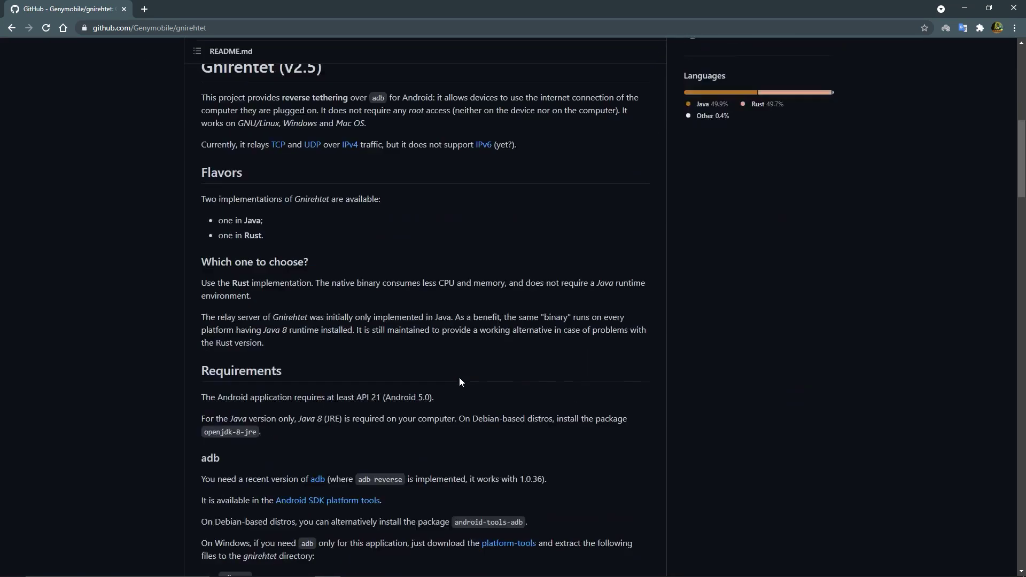
scroll(459, 378, "down", 1)
scroll(460, 377, "down", 2)
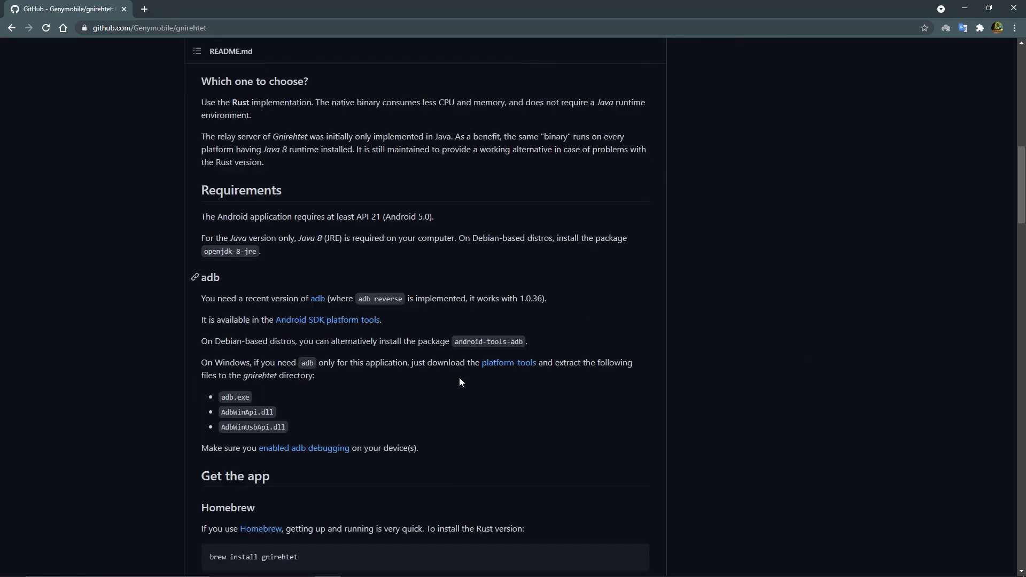
- Download platform-tools_r31.0.2-windows.zip, saving it to the Desktop
left_click(506, 369)
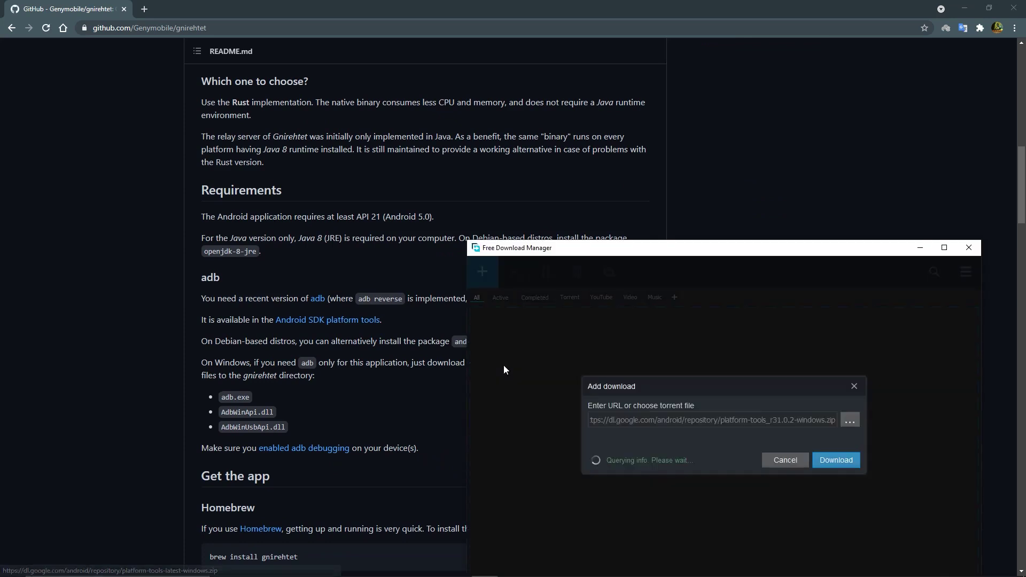
left_click(829, 402)
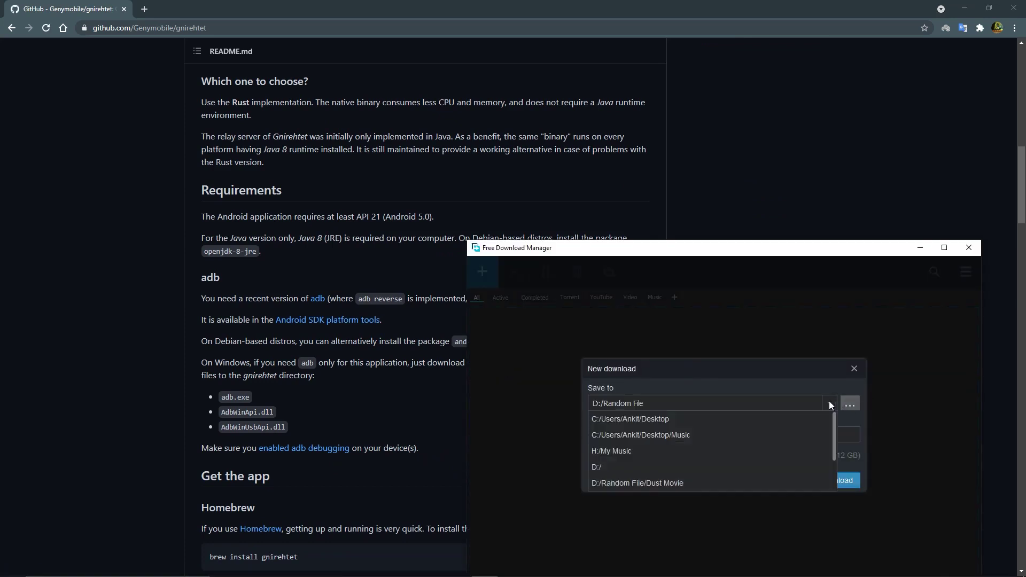
left_click(713, 419)
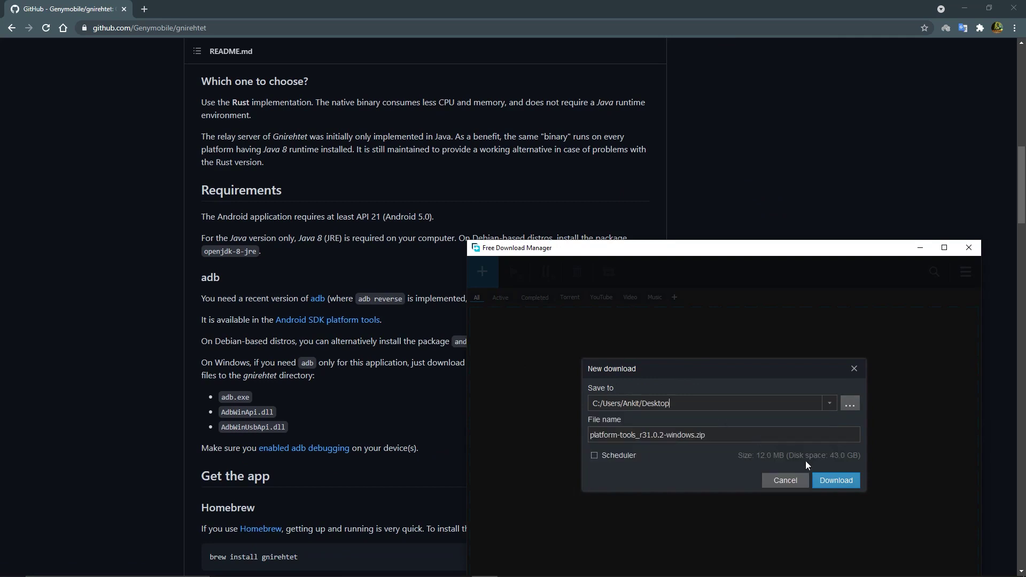
left_click(835, 479)
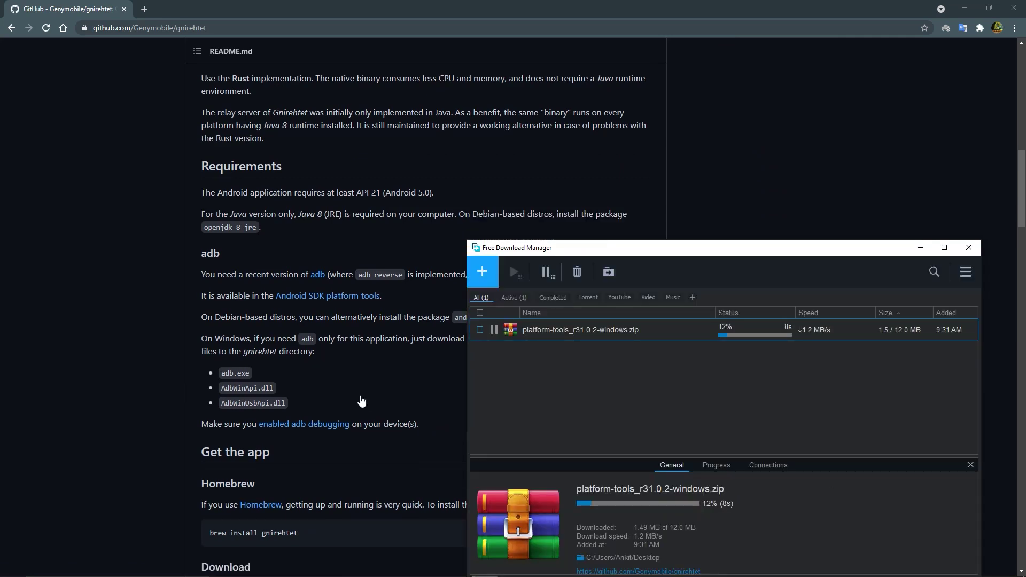
scroll(321, 392, "down", 2)
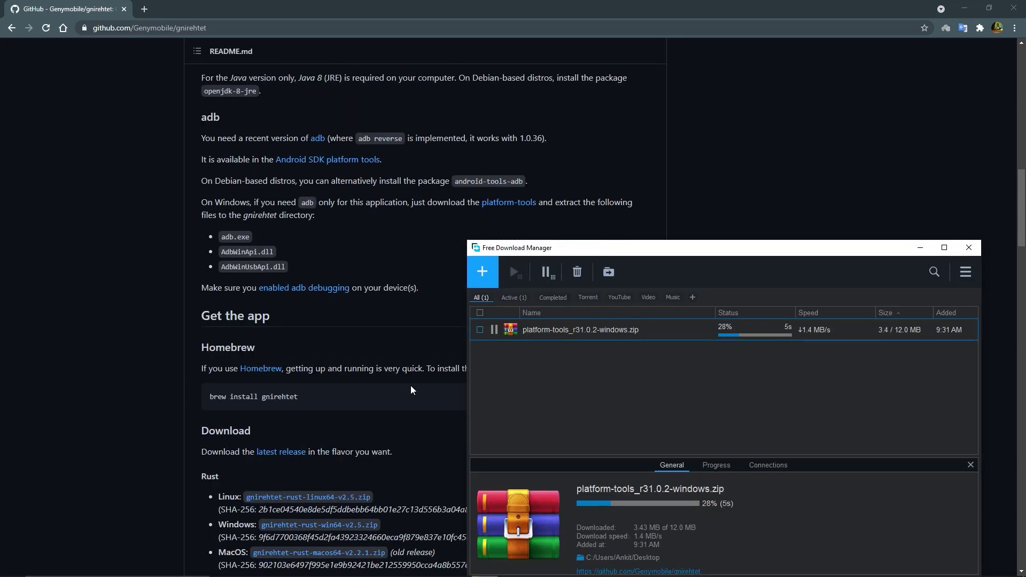
scroll(410, 385, "down", 2)
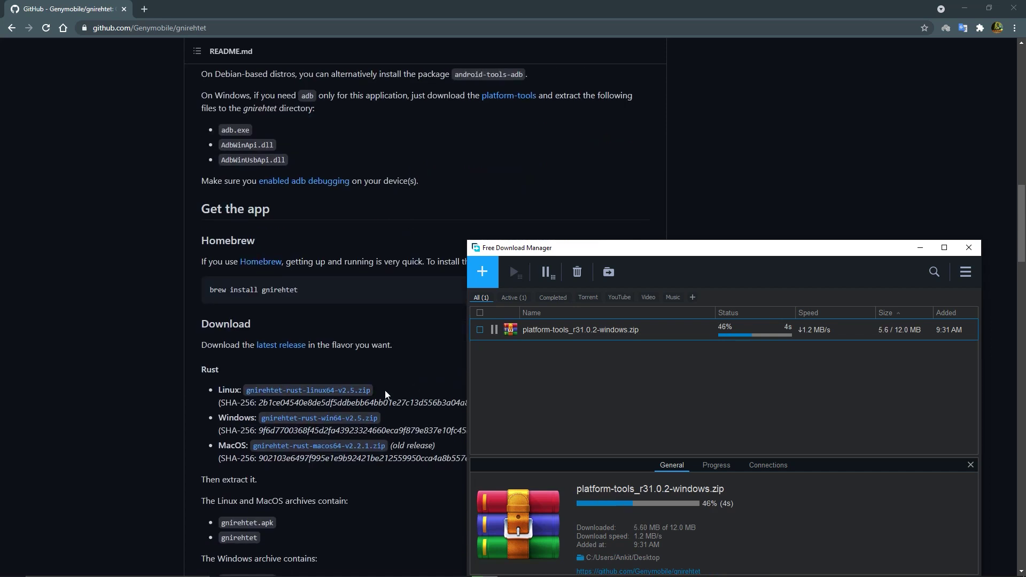
- Download gnirehtet-rust-win64-v2.5.zip to the Desktop and hide Free Download Manager
left_click(321, 420)
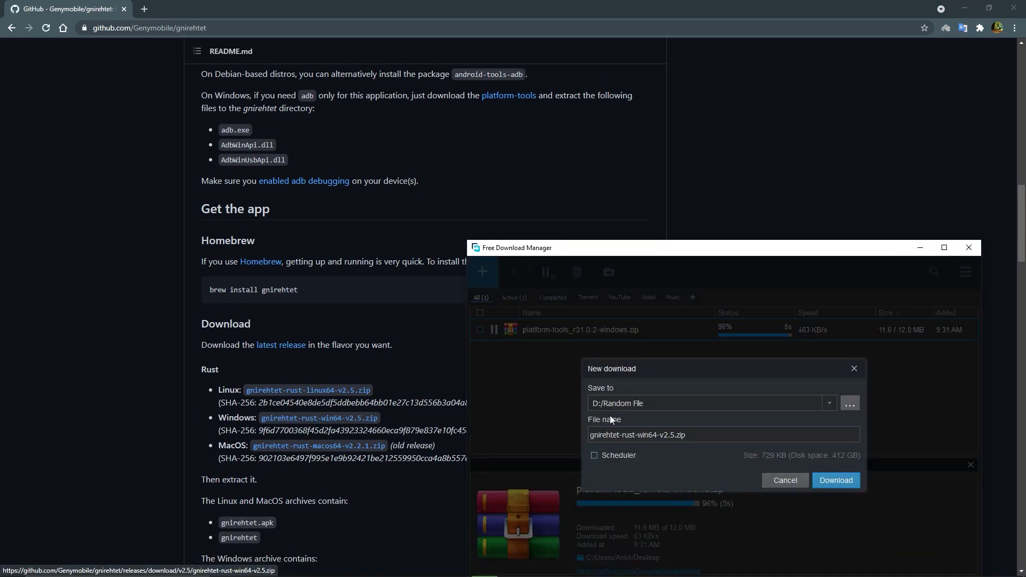
left_click(829, 403)
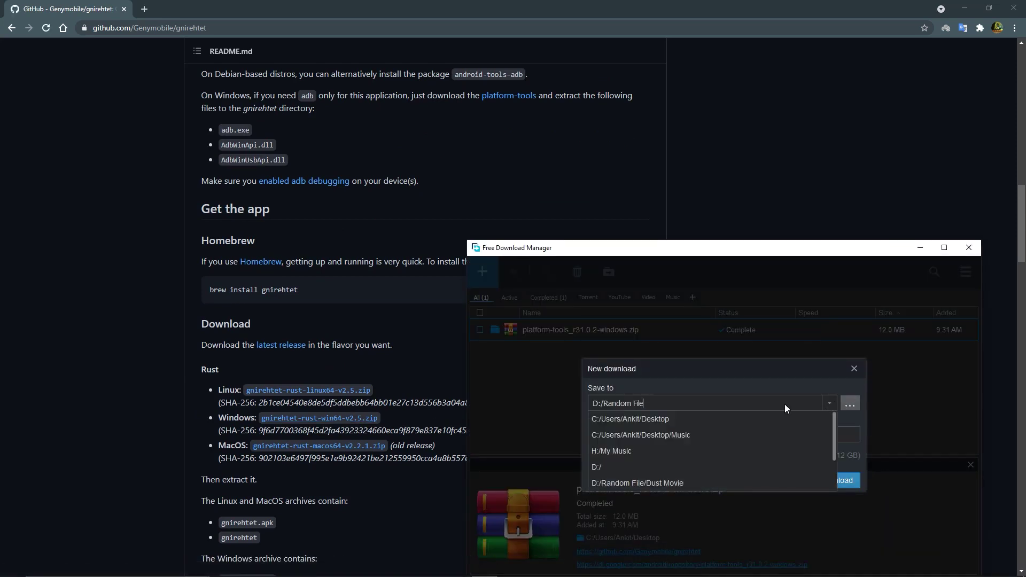
left_click(724, 419)
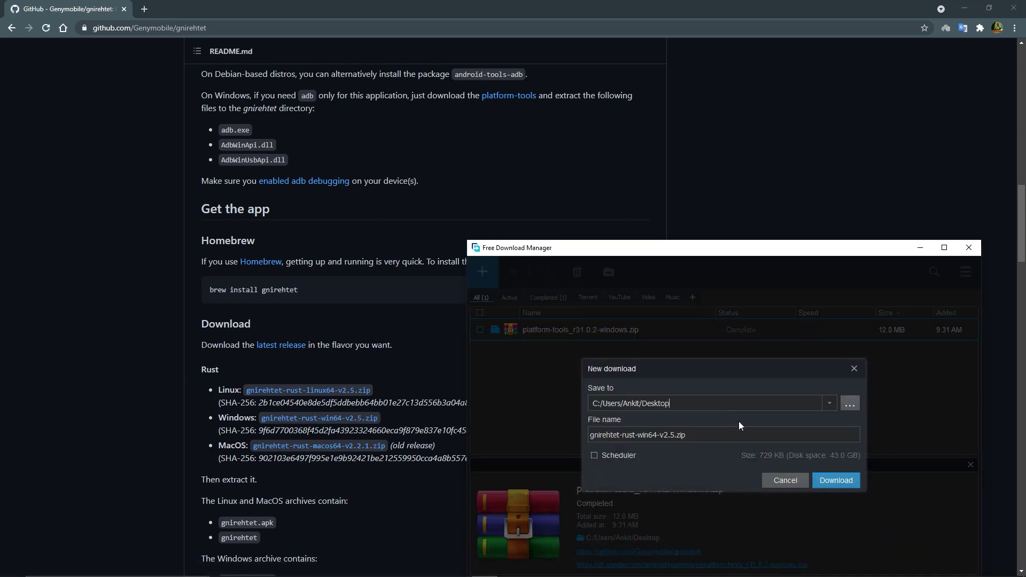
left_click(837, 482)
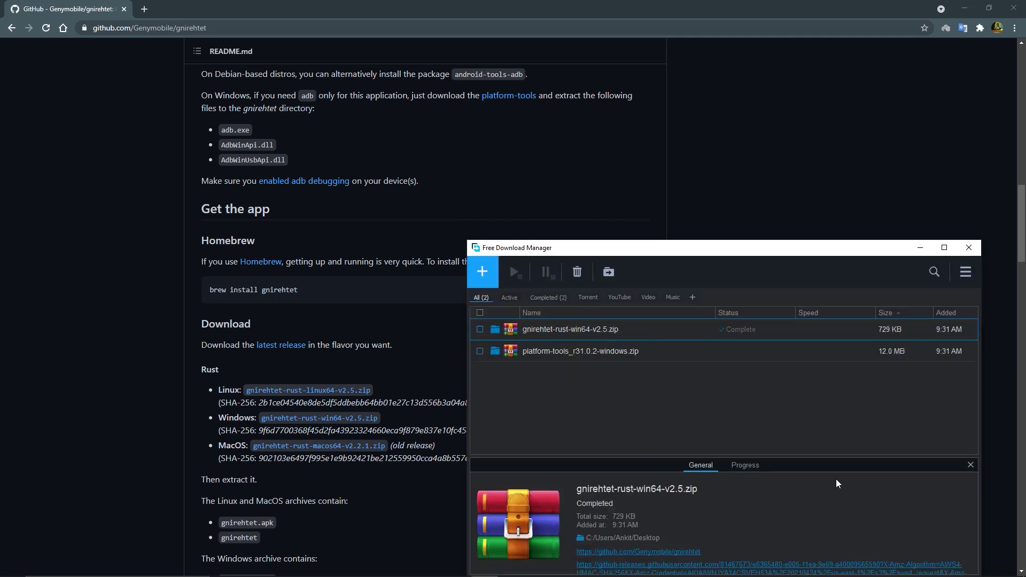
left_click(921, 247)
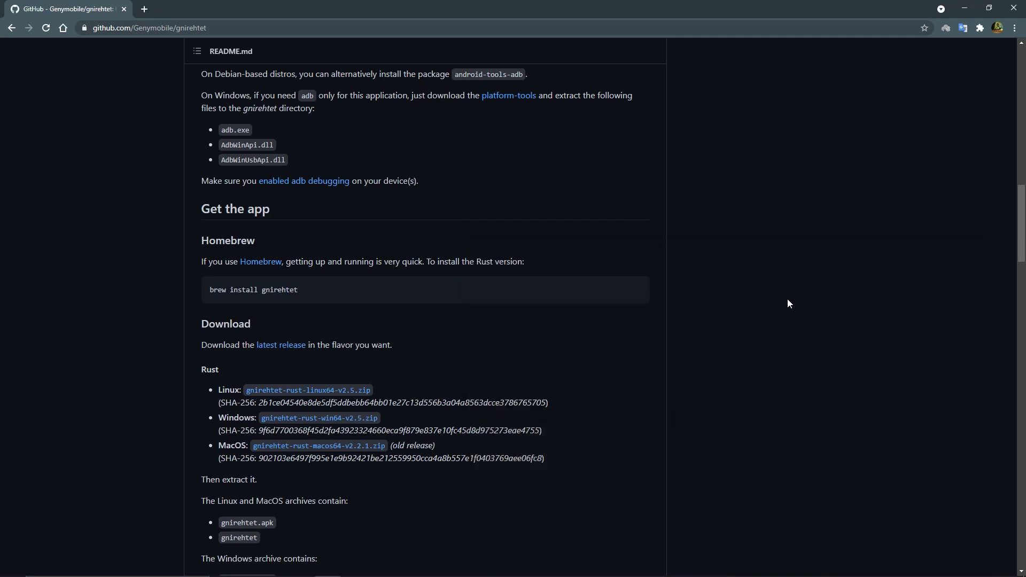
- Create a new folder named Mobile Internet on the desktop
left_click(965, 8)
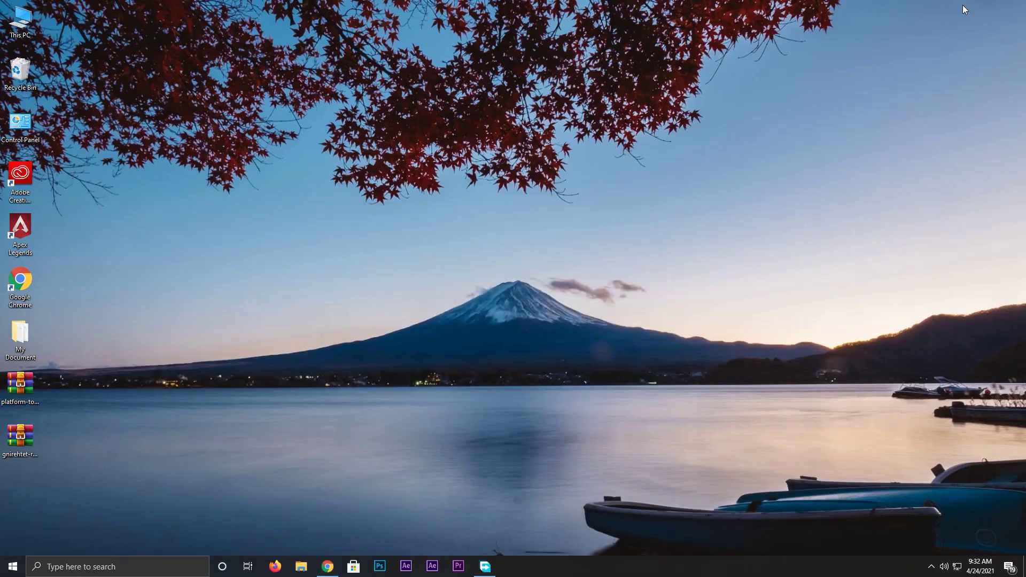
right_click(155, 352)
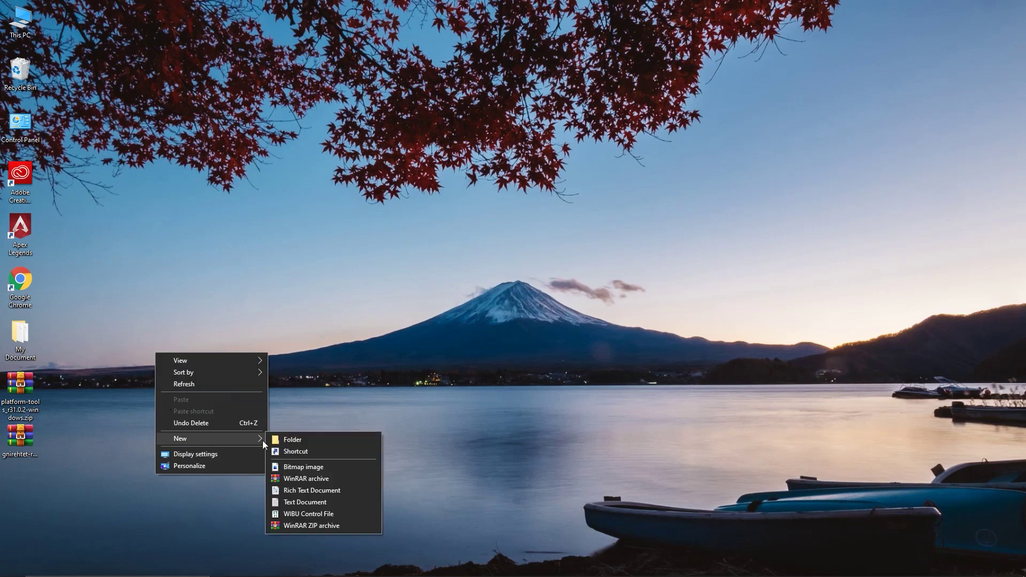
left_click(321, 441)
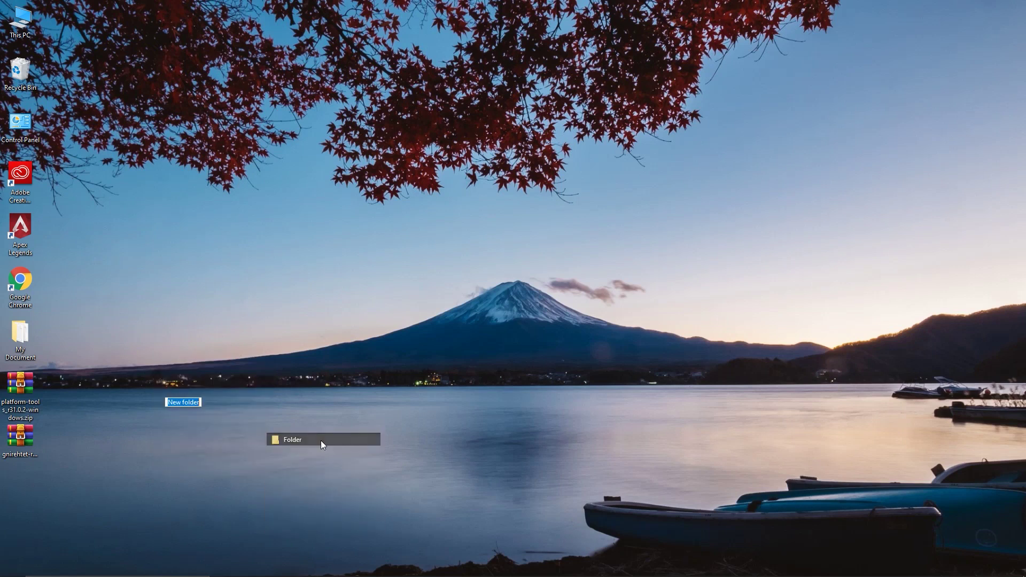
type("Mobile ")
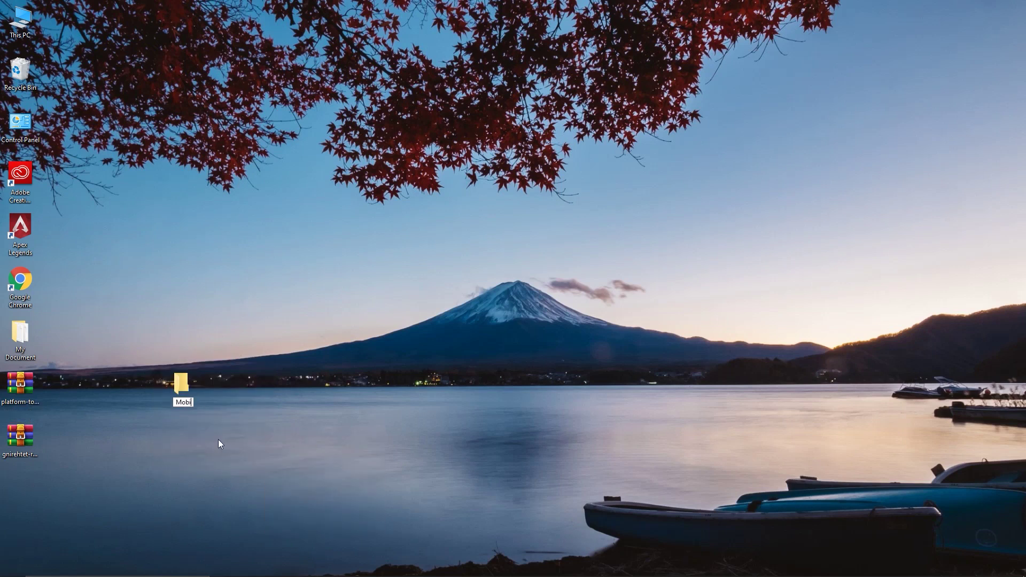
type("le I")
type("n")
type("terne")
type("t")
key("Return")
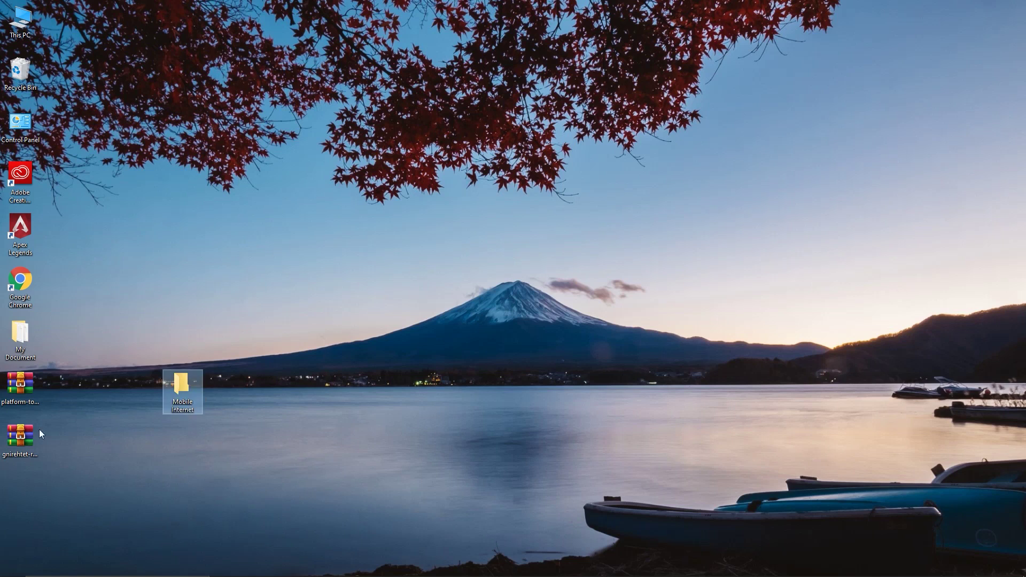
- Extract both downloaded zip archives into their own folders with WinRAR
left_click(39, 429)
left_click(27, 394, "ctrl")
right_click(24, 395)
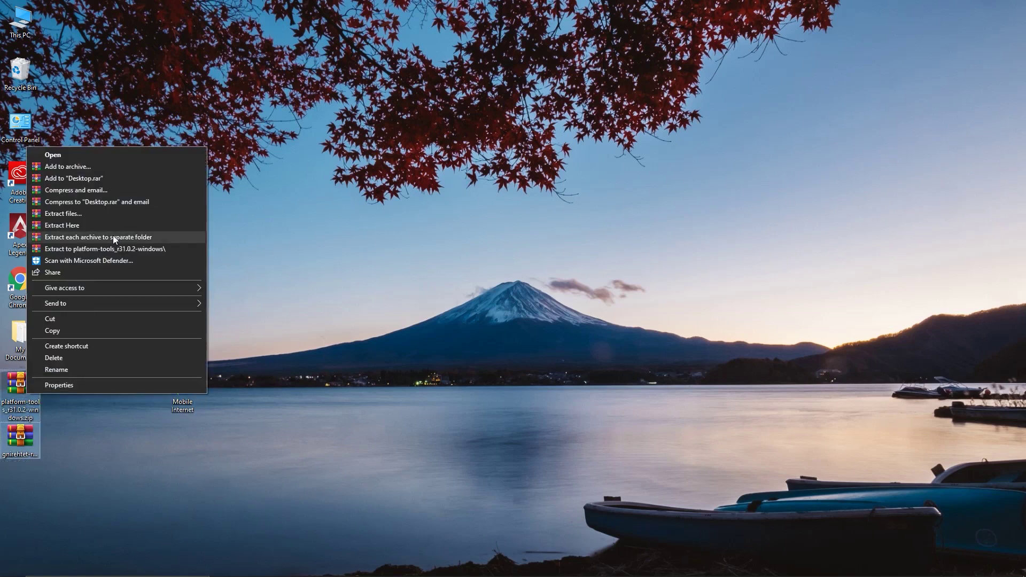
left_click(110, 250)
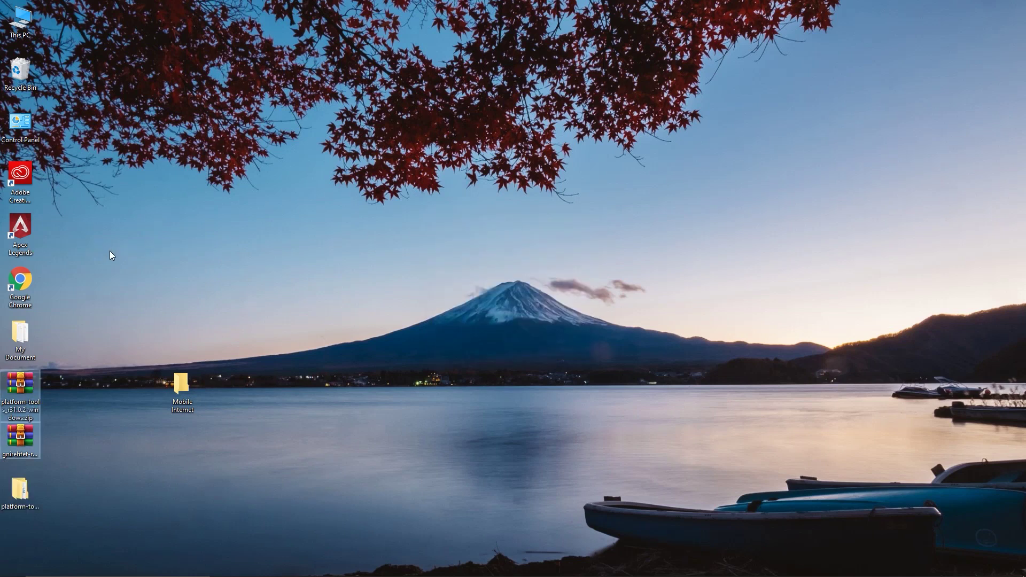
- Cut all 17 files from the extracted platform-tools folder
double_click(25, 493)
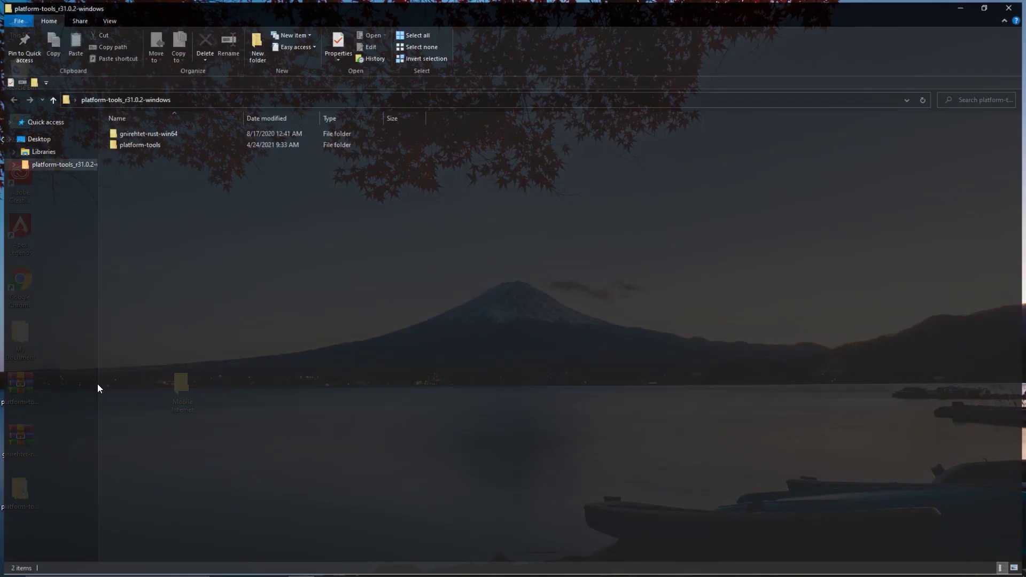
double_click(170, 145)
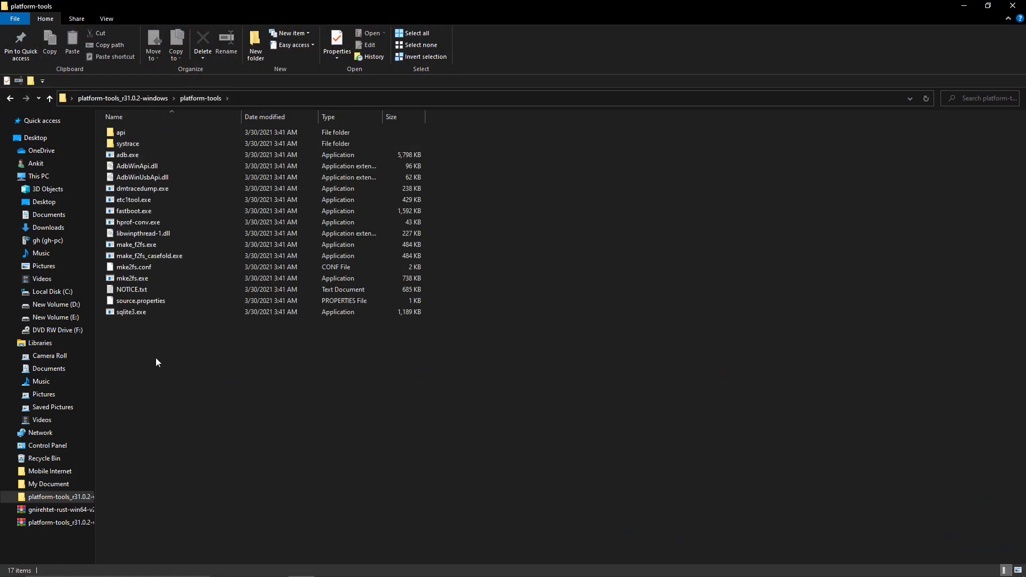
left_click_drag(156, 357, 202, 124)
right_click(179, 166)
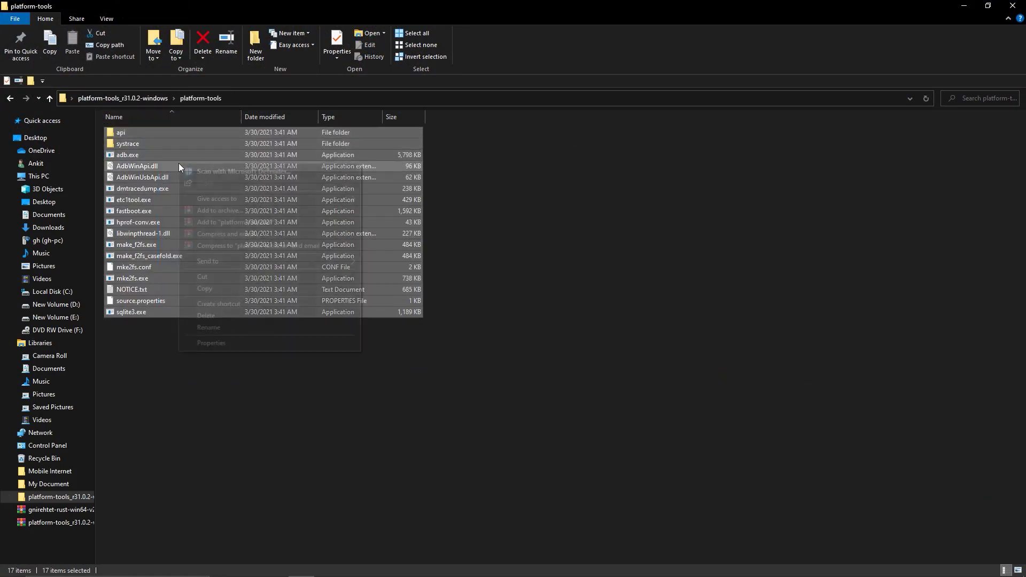
left_click(212, 275)
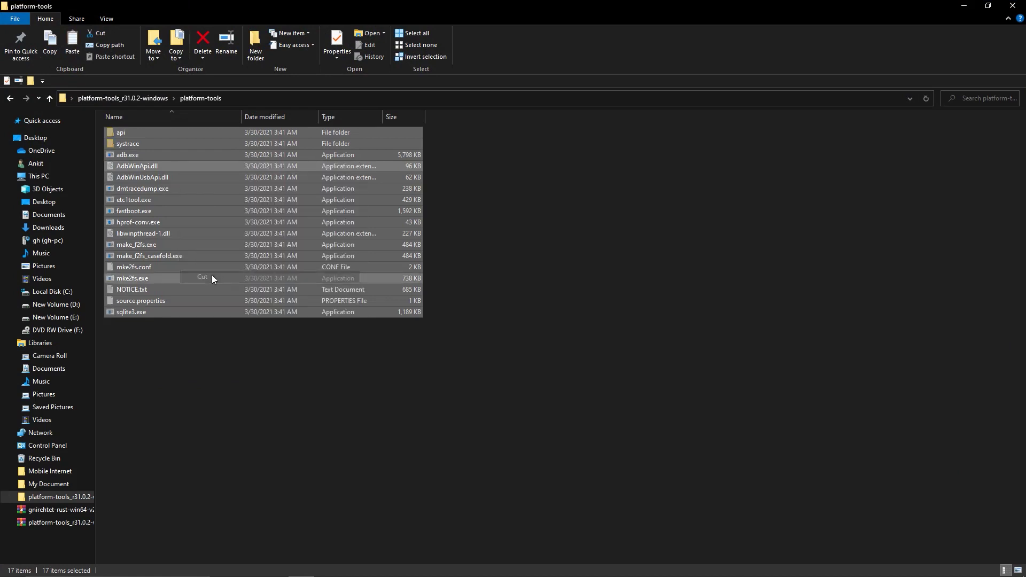
- Paste the platform-tools files into the desktop Mobile Internet folder
key("super+d")
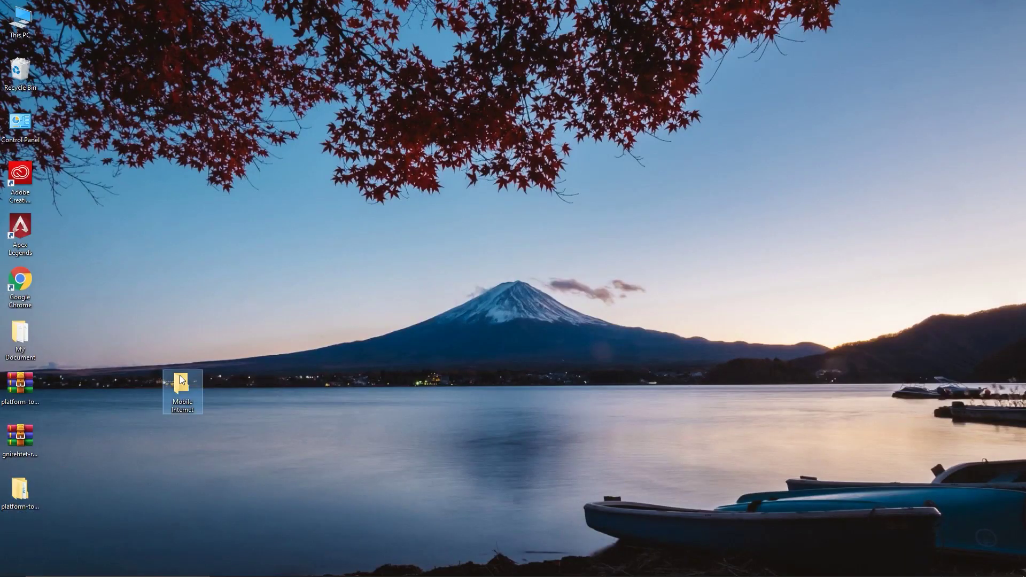
double_click(180, 381)
right_click(294, 212)
left_click(317, 286)
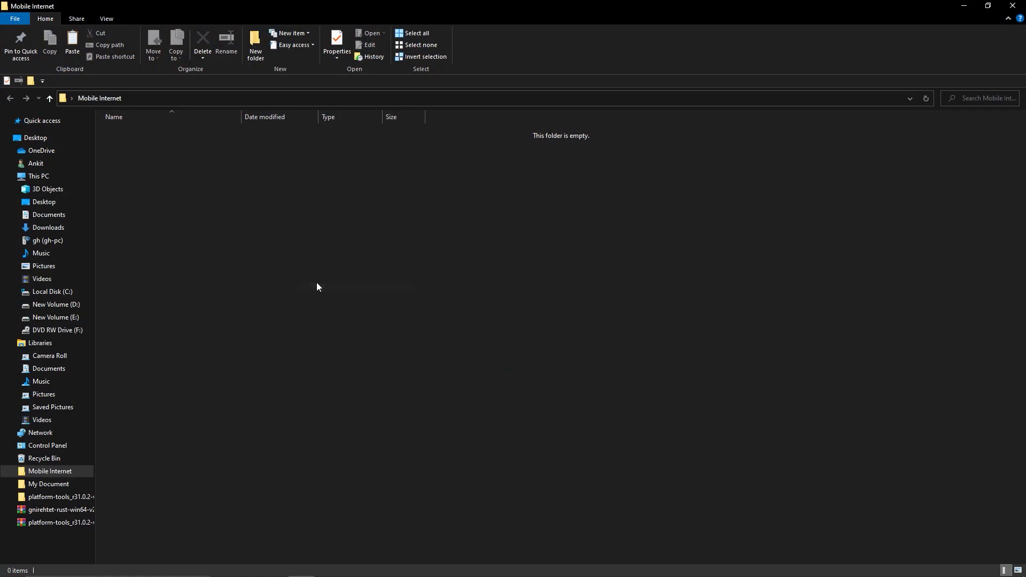
left_click(963, 5)
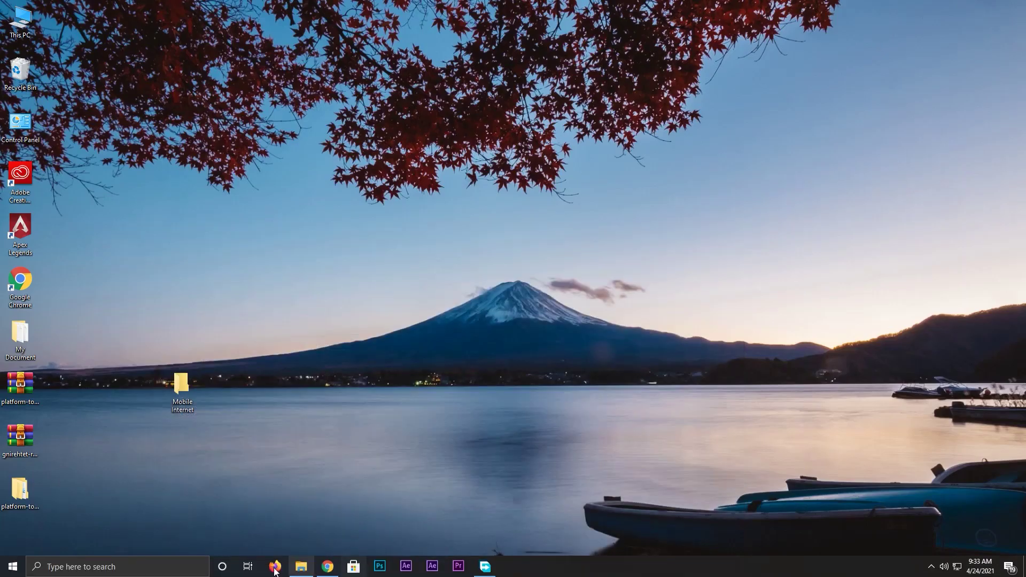
- Copy the three files from the extracted gnirehtet-rust-win64 folder
double_click(20, 489)
double_click(168, 130)
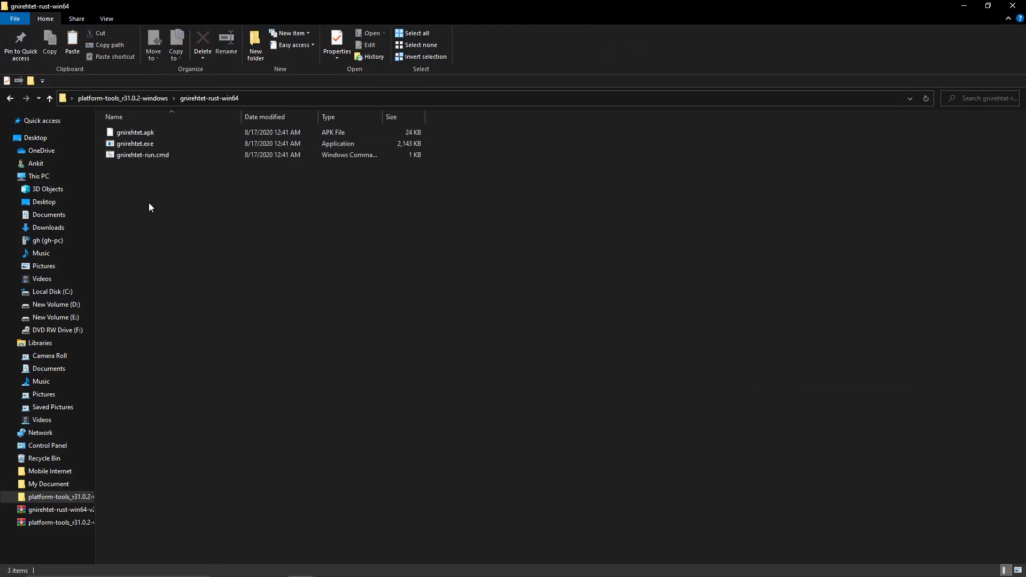
left_click_drag(148, 203, 154, 126)
right_click(151, 135)
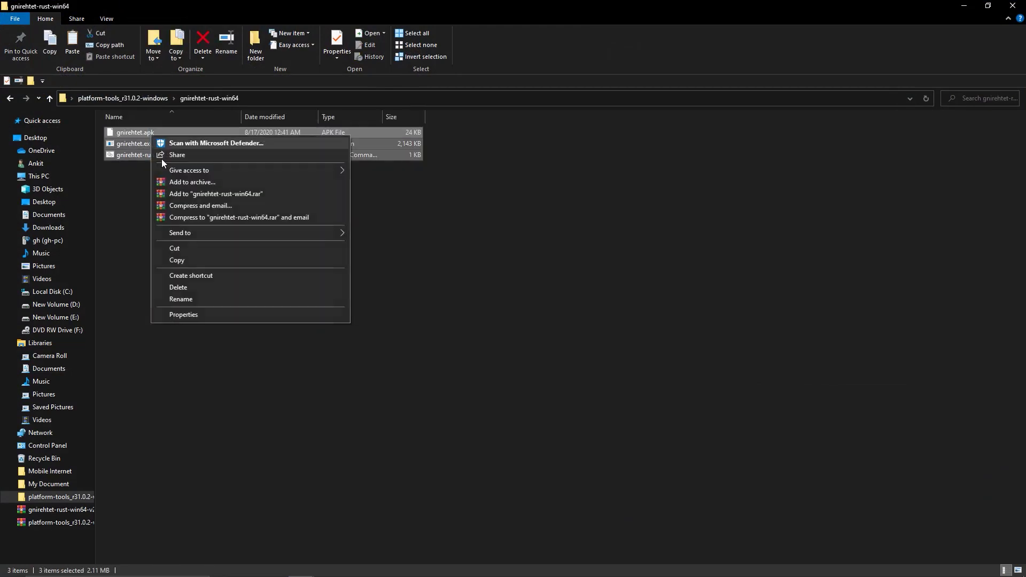
left_click(186, 258)
- Paste the three gnirehtet files into Mobile Internet alongside the adb files
left_click(963, 5)
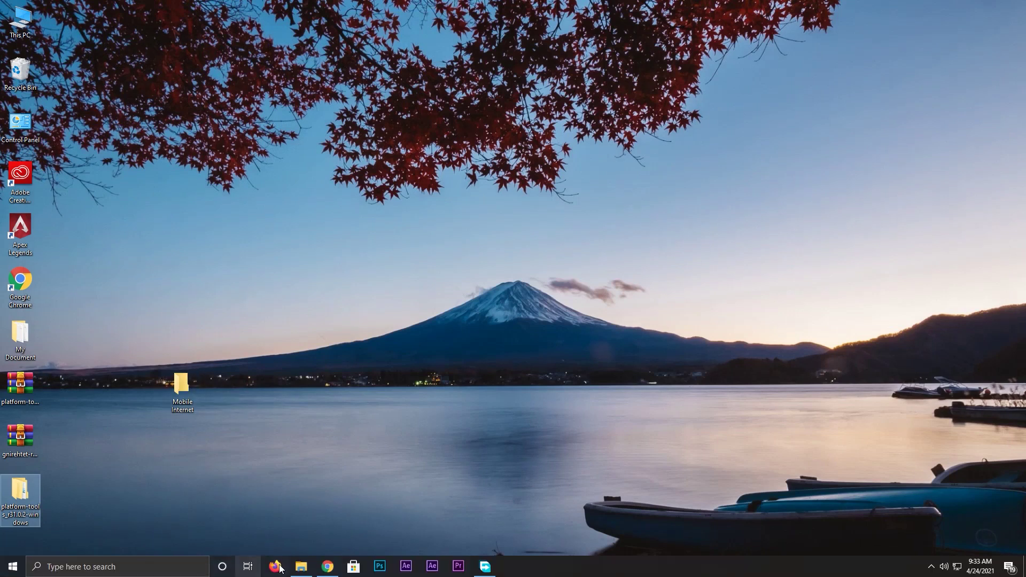
left_click(301, 567)
right_click(260, 376)
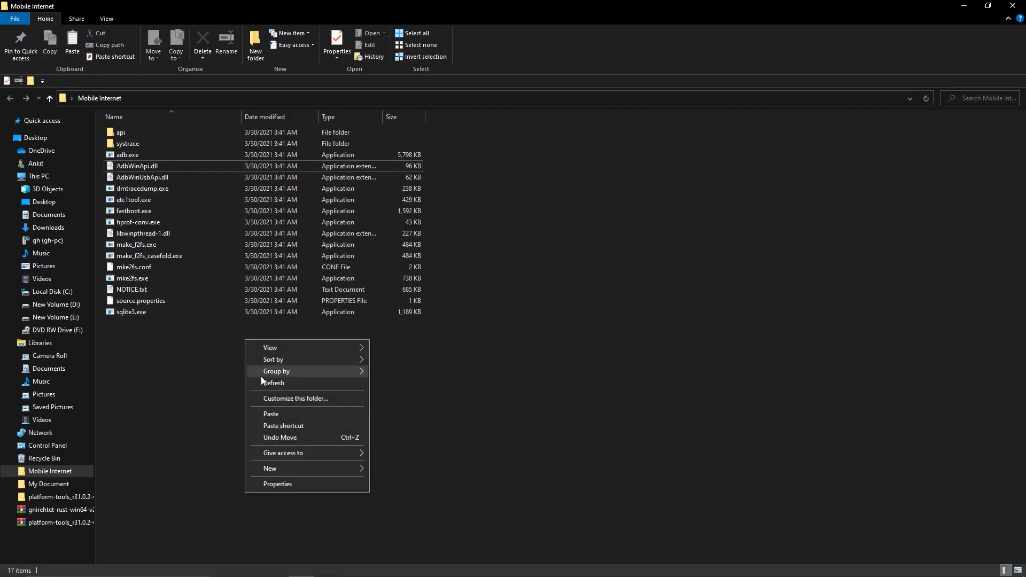
left_click(270, 415)
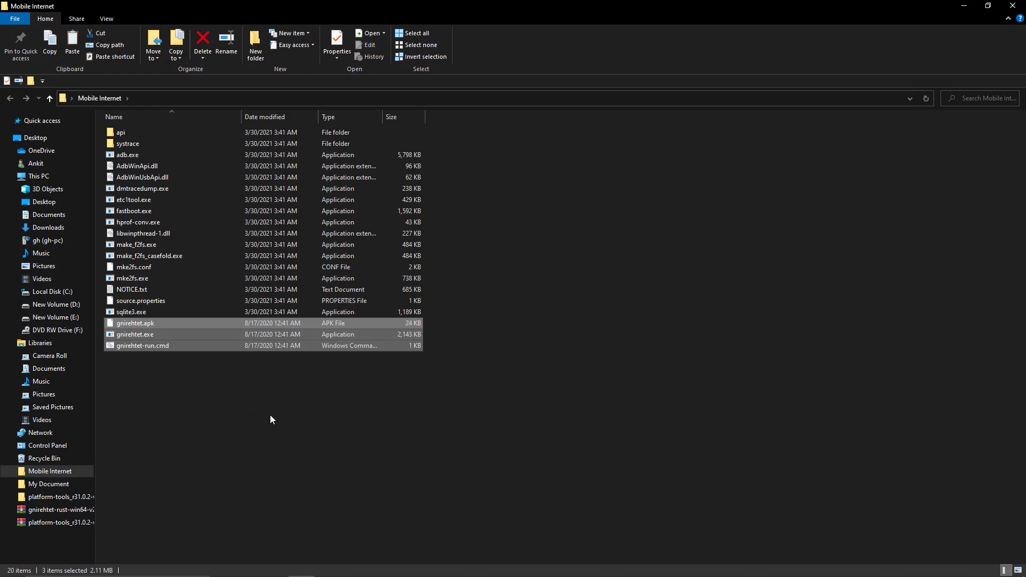
left_click(270, 415)
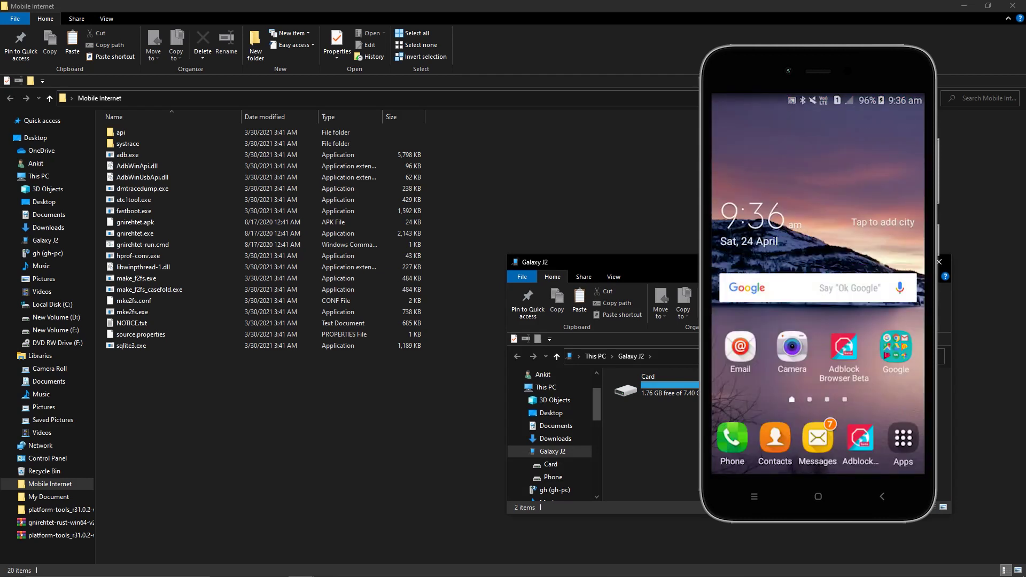
- Open a Command Prompt in the Mobile Internet folder via cmd in the address bar
key("alt+Tab")
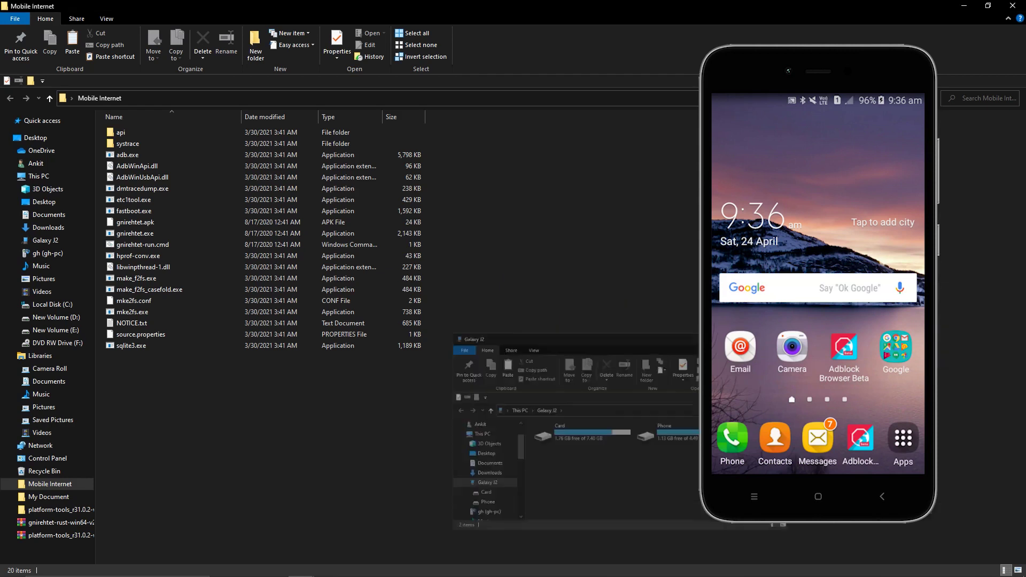
left_click(147, 98)
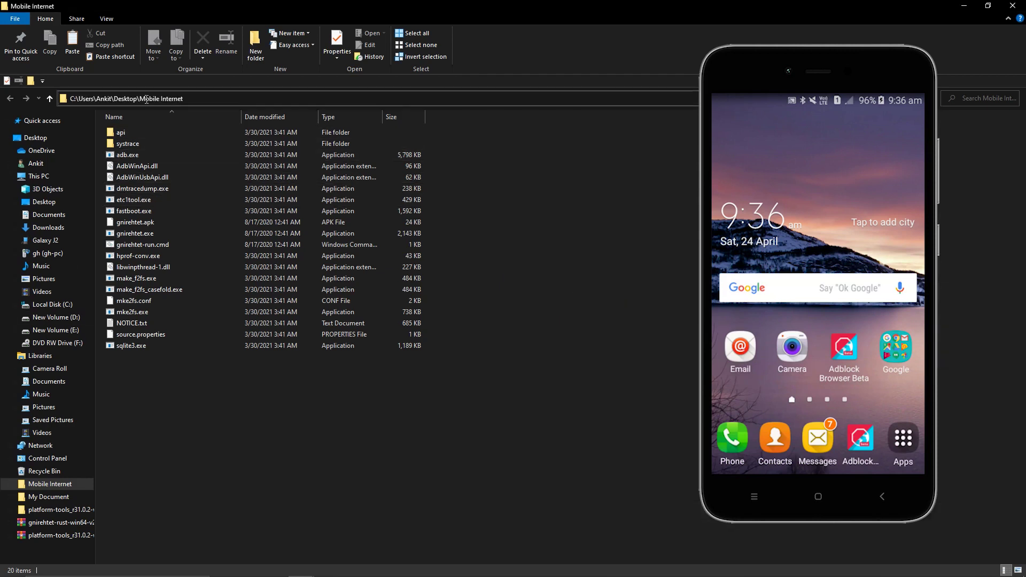
type("c")
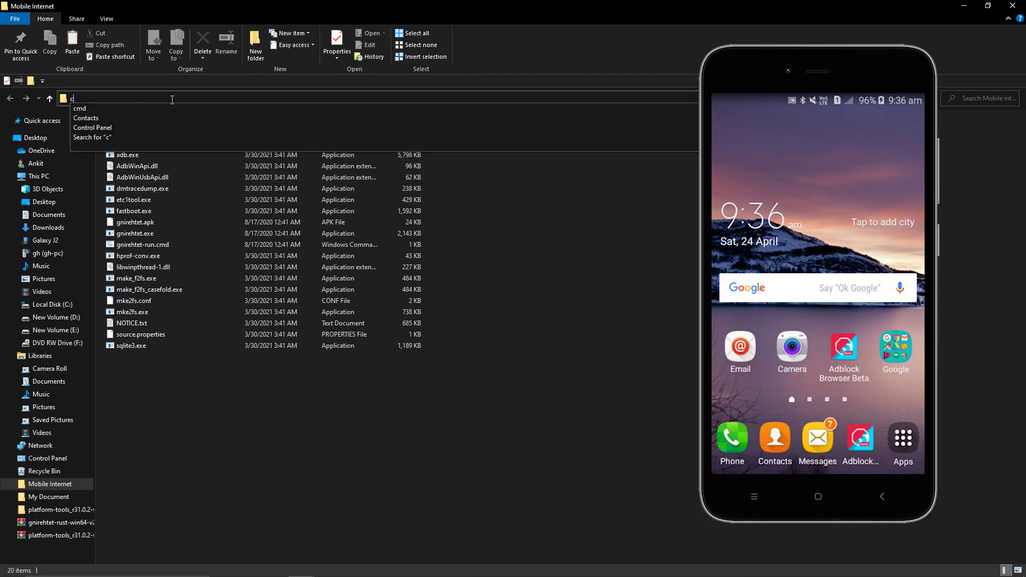
type("md")
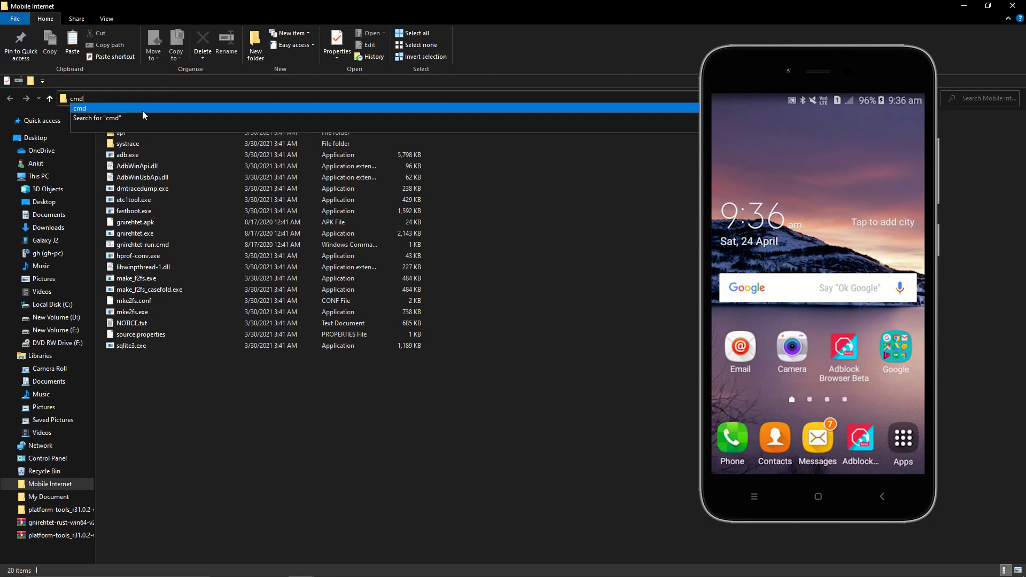
key("Return")
type("g")
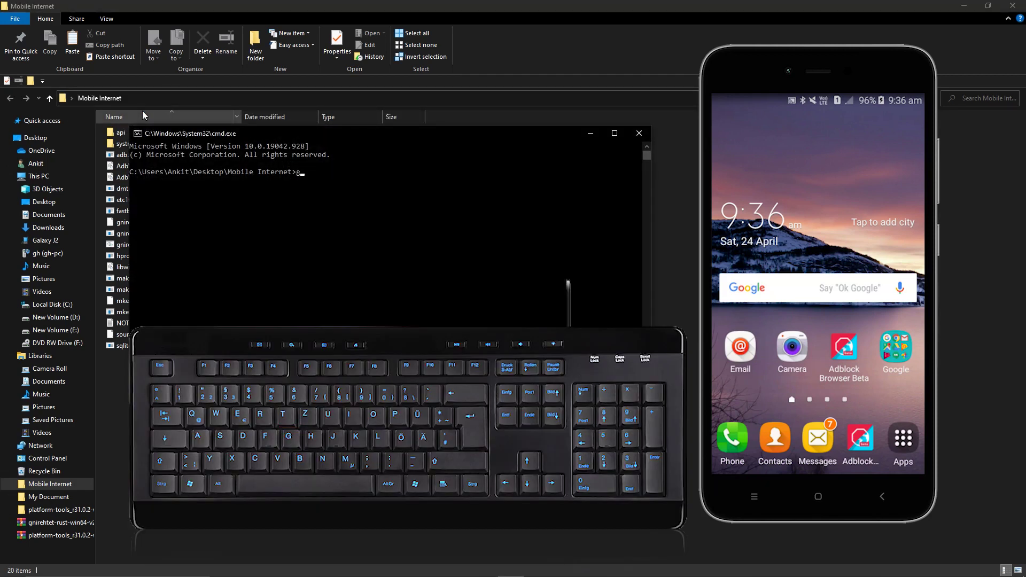
- Run gnirehtet install to push the client to the phone, then close the console
key("Tab")
type("in")
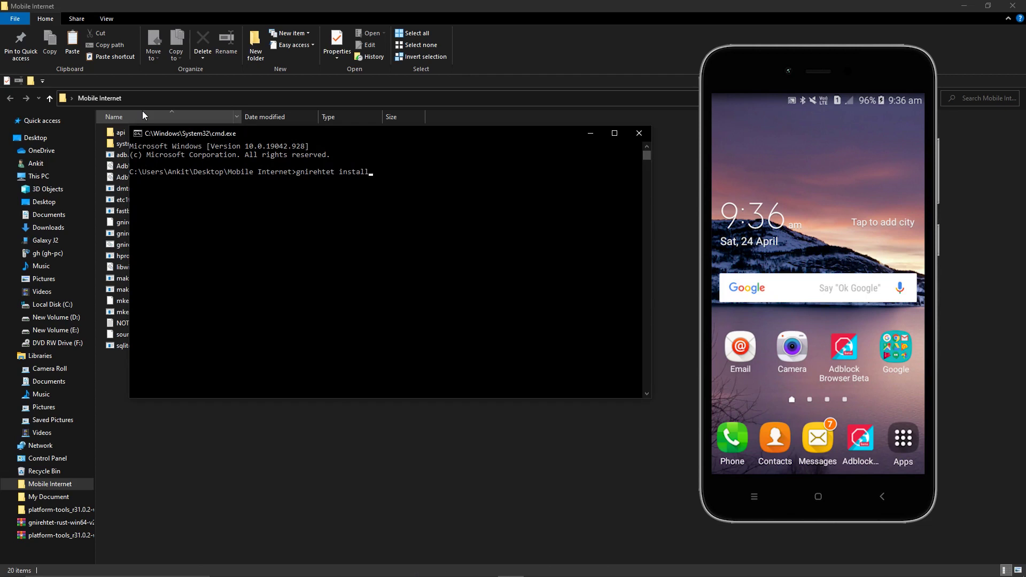
key("Return")
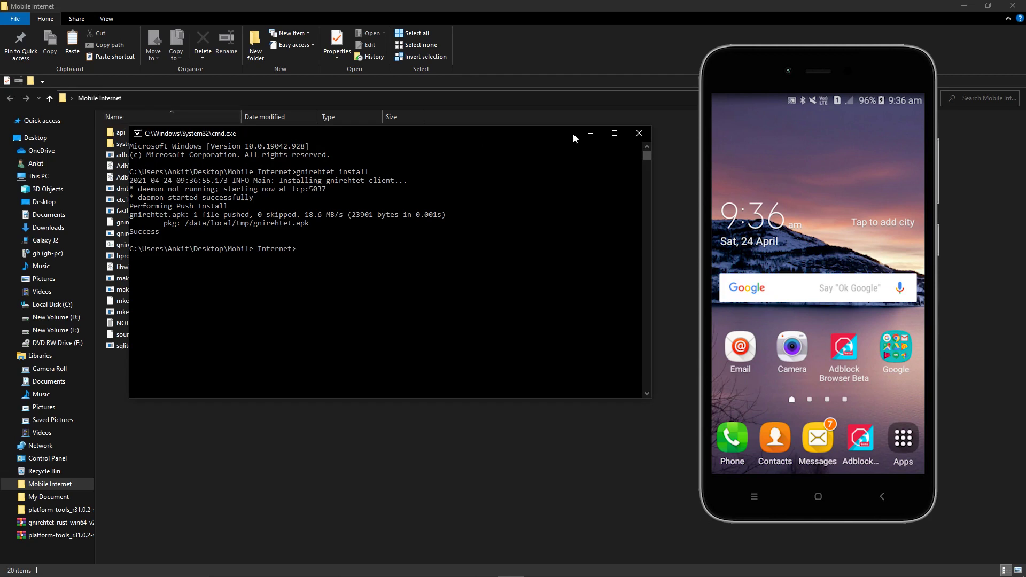
left_click(637, 133)
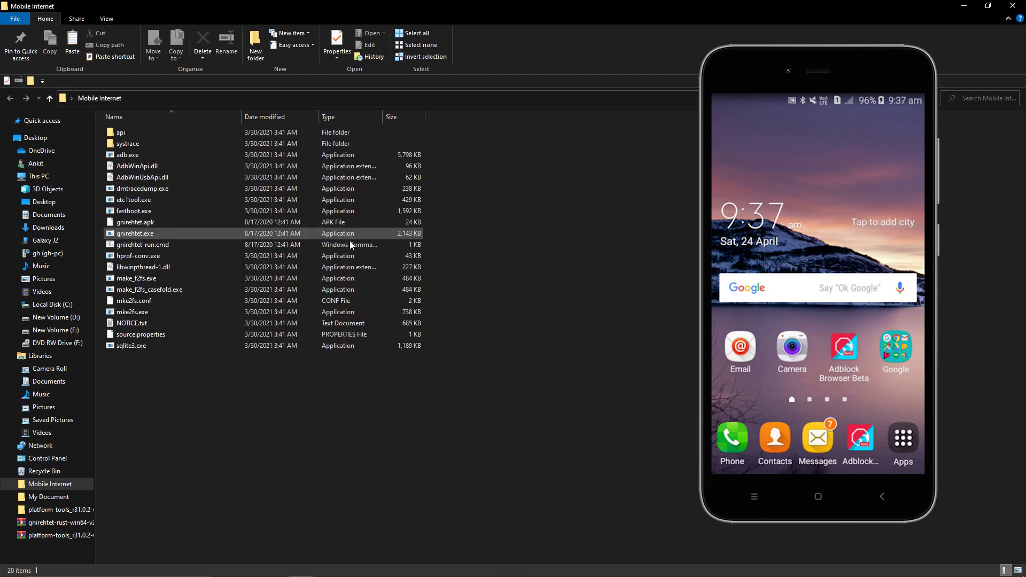
- Launch gnirehtet-run.cmd to start the relay reverse-tethering the phone
double_click(174, 243)
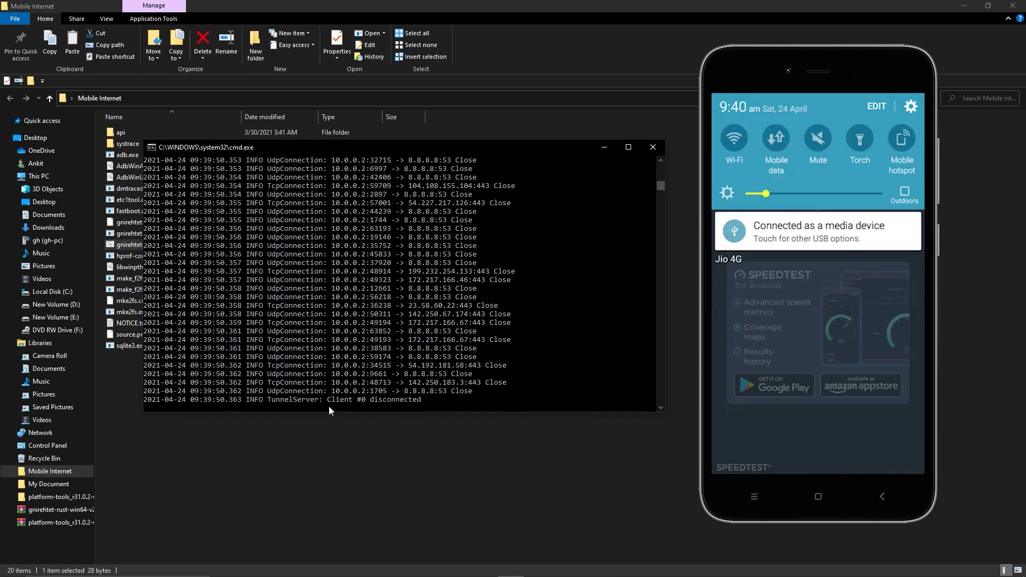
- Close the disconnected relay console and relaunch gnirehtet-run.cmd, moving its window aside
left_click_drag(329, 402, 452, 402)
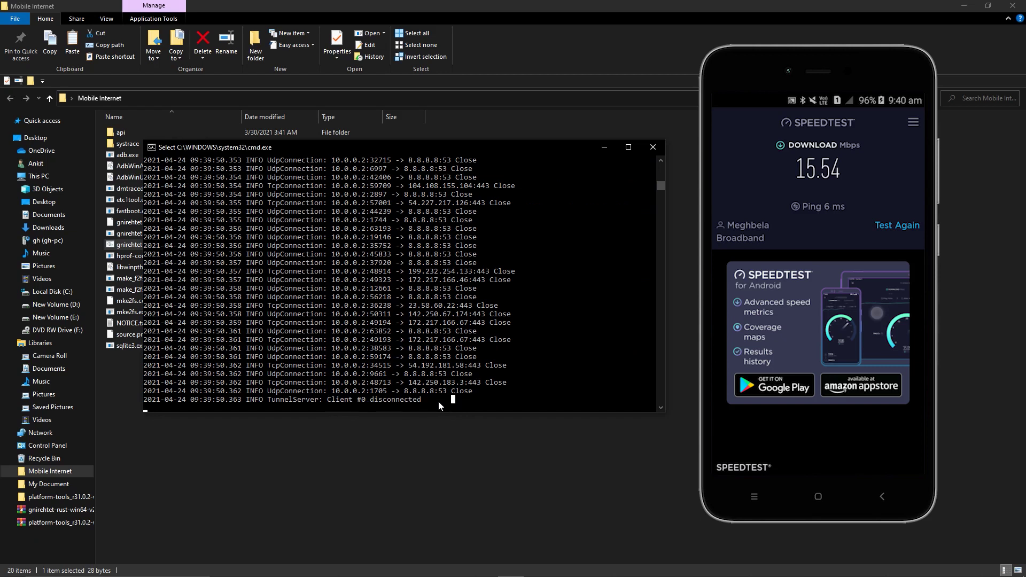
left_click(653, 147)
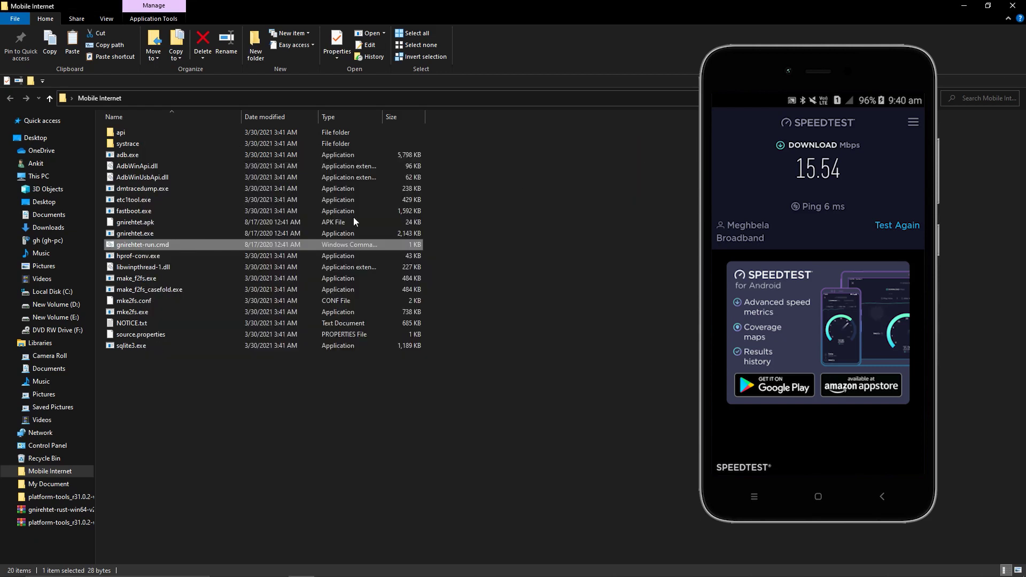
double_click(172, 243)
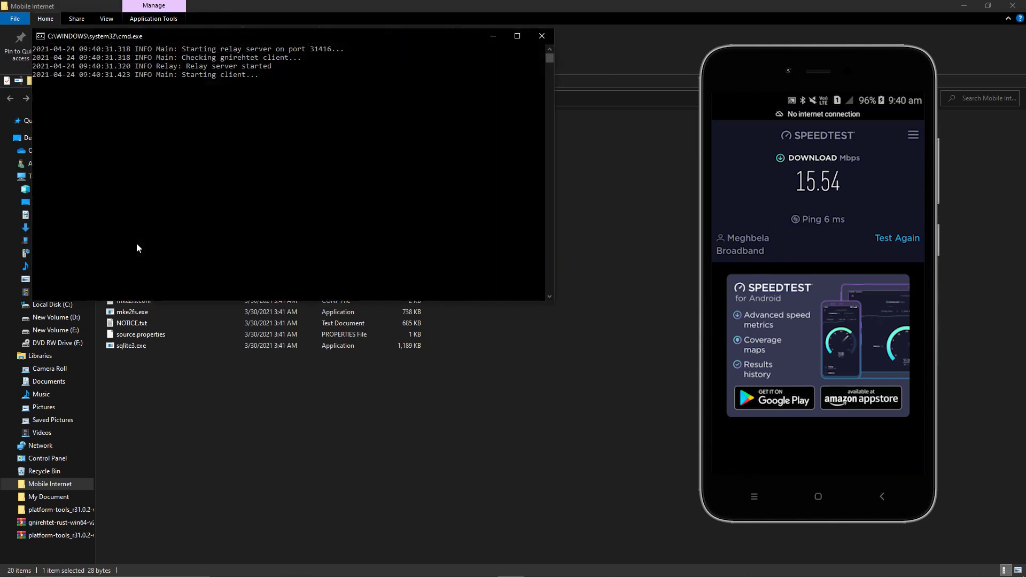
left_click_drag(200, 35, 356, 176)
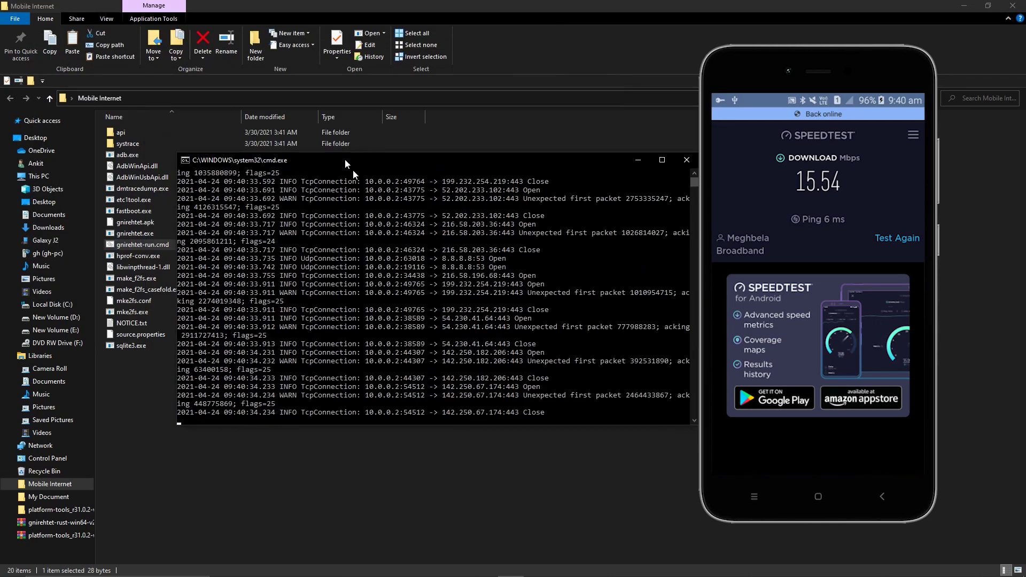